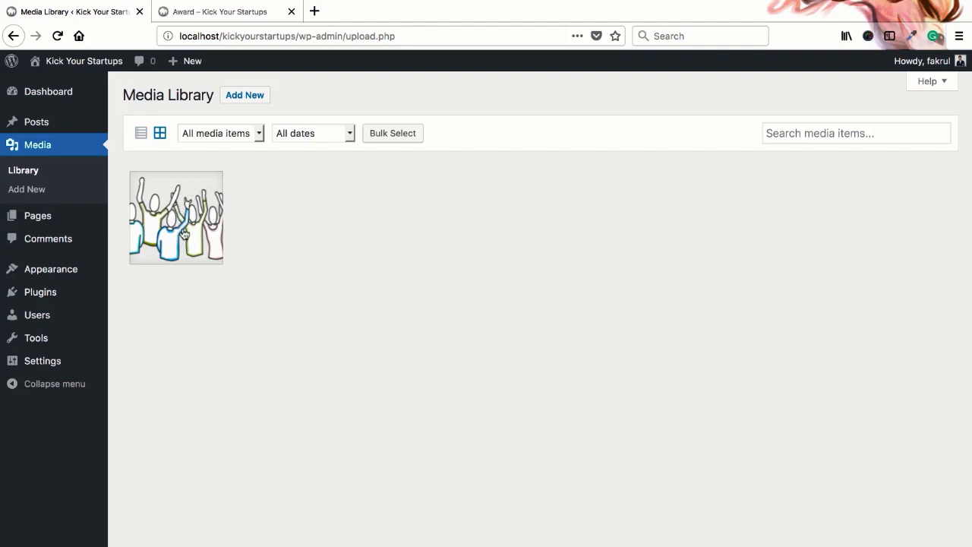
# Step: Compare the media library's list and grid views, and open the attachment details of the audience_cheer image
pyautogui.click(140, 142)
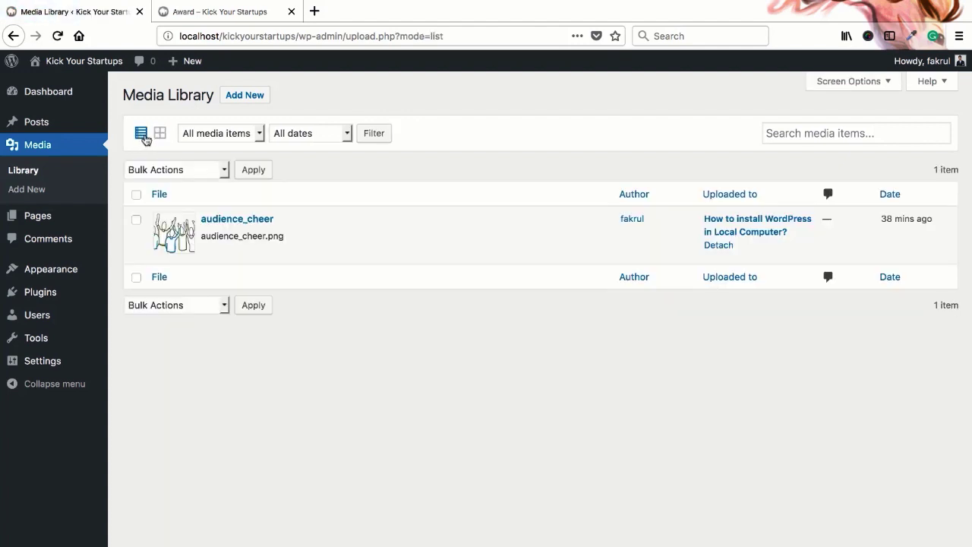
pyautogui.click(158, 135)
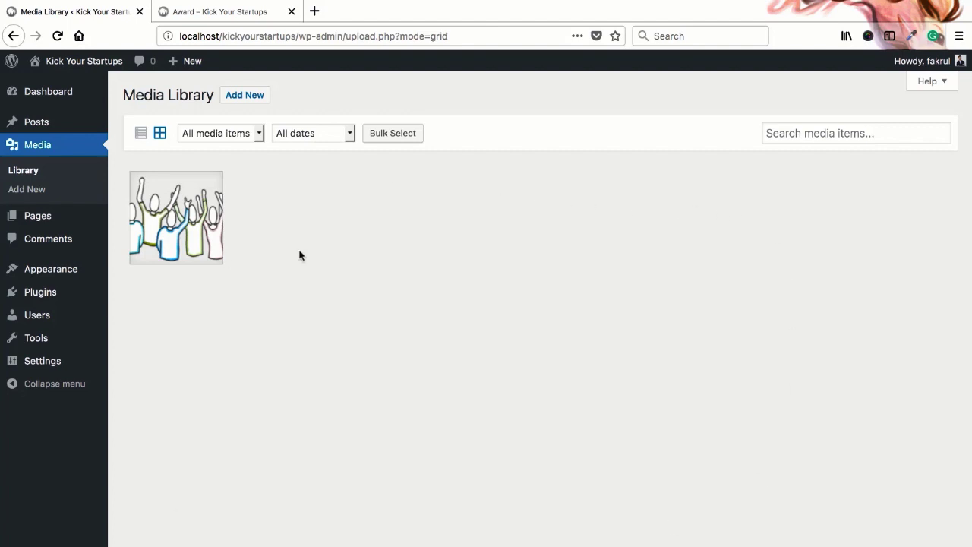
pyautogui.click(175, 220)
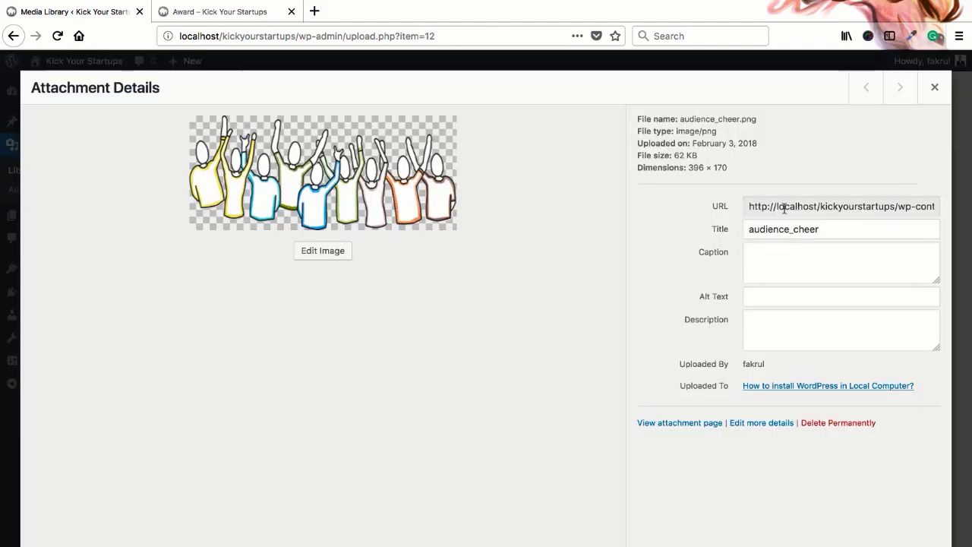
# Step: Examine the full URL and the title, caption, alt text and description fields of the audience_cheer image
pyautogui.hscroll(5, 784, 208)
pyautogui.hscroll(-5, 785, 209)
pyautogui.hscroll(5, 785, 209)
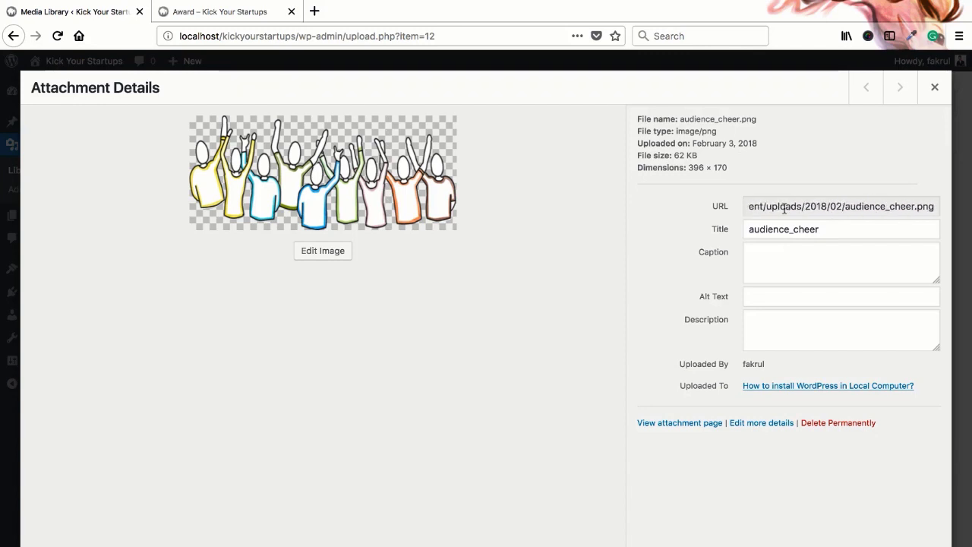
pyautogui.click(758, 234)
pyautogui.click(762, 272)
pyautogui.click(752, 297)
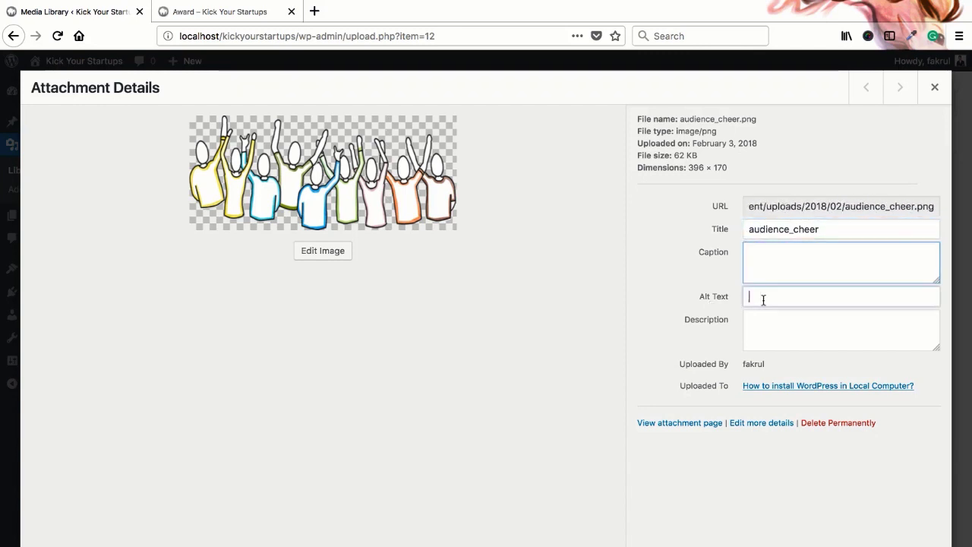
pyautogui.click(759, 329)
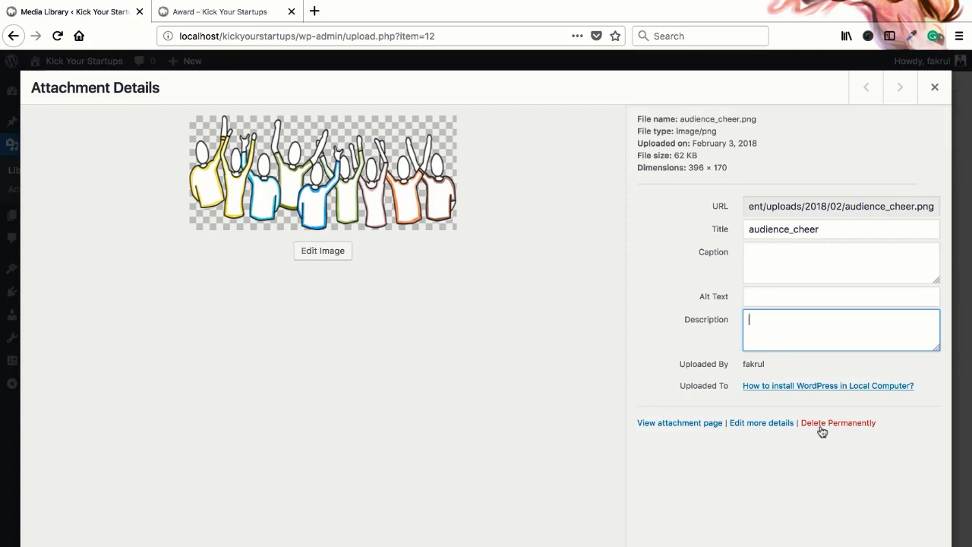
# Step: Try rotating the audience_cheer image both ways and flipping it vertically and horizontally in the image editor
pyautogui.click(317, 257)
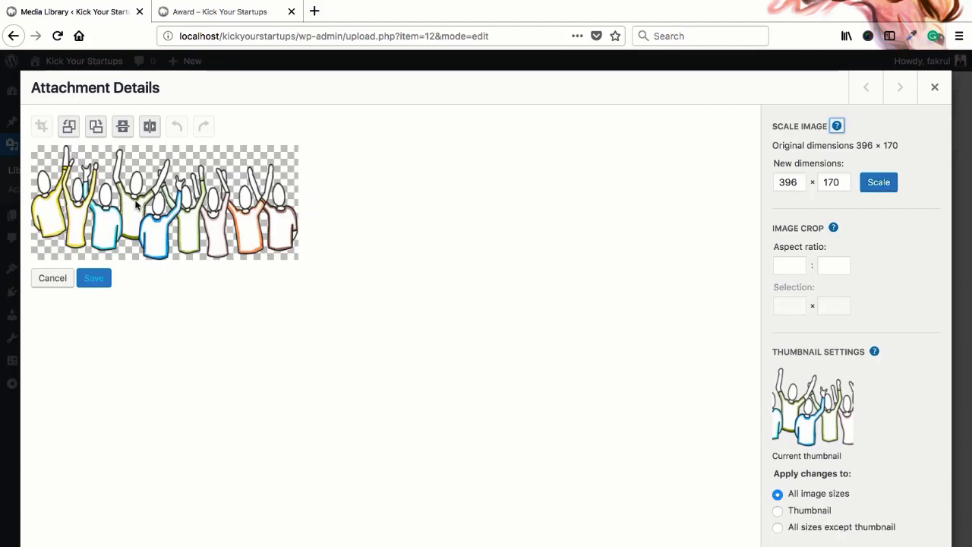
pyautogui.click(68, 129)
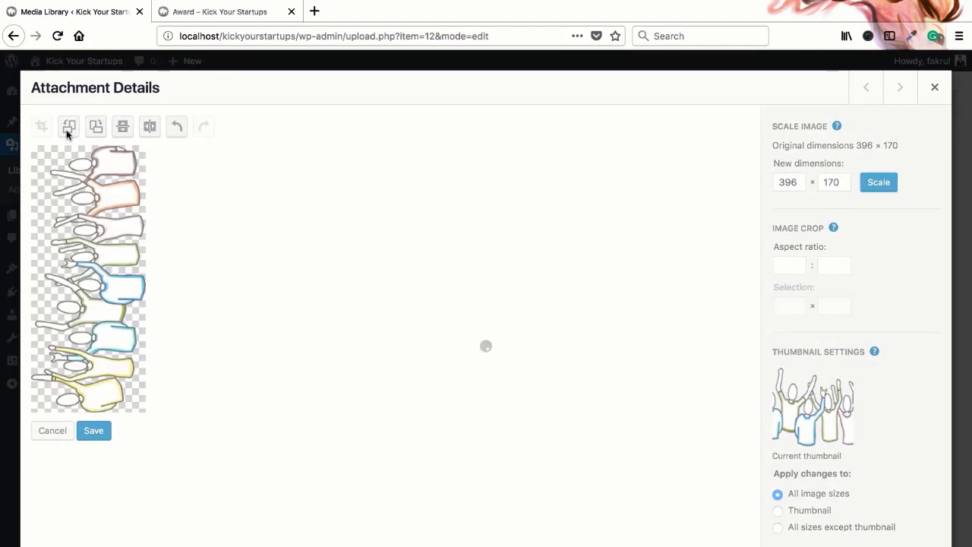
pyautogui.click(96, 125)
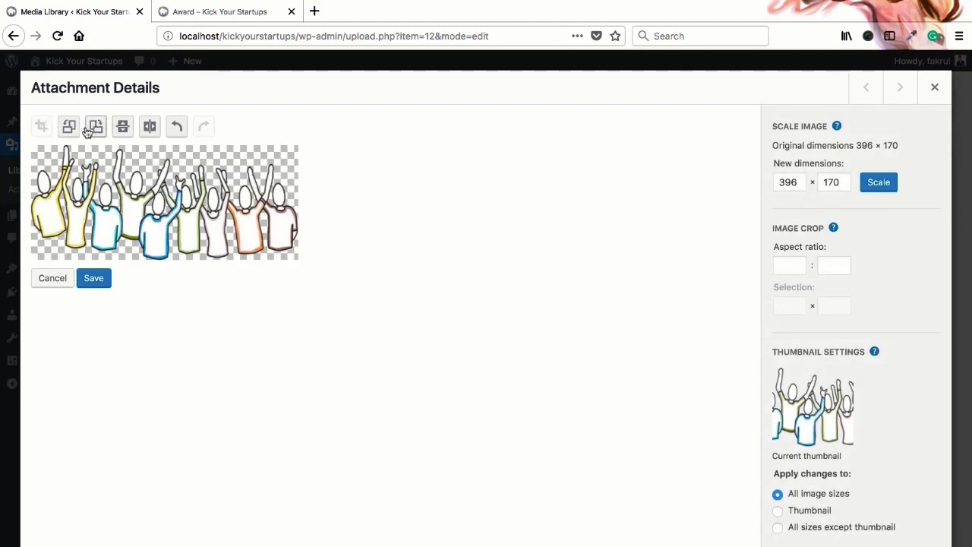
pyautogui.click(125, 129)
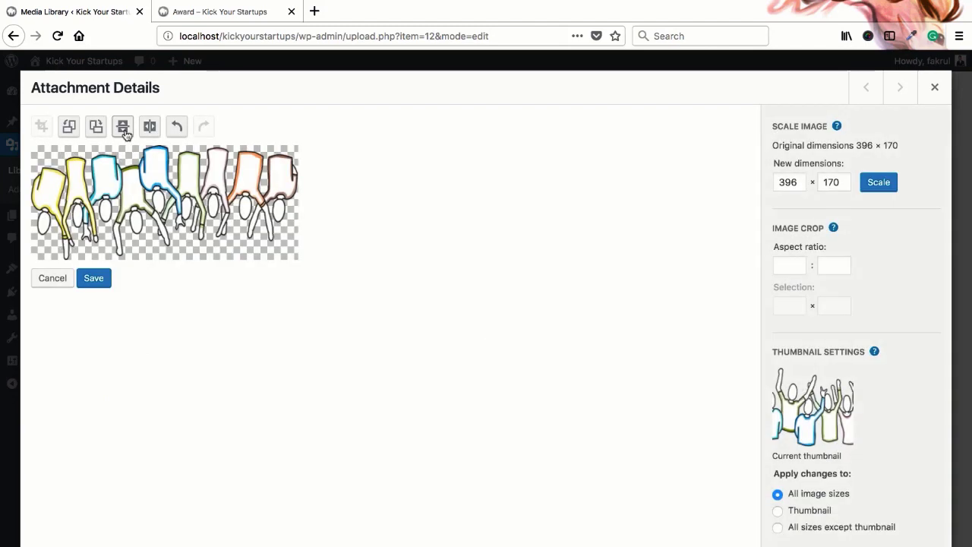
pyautogui.click(149, 127)
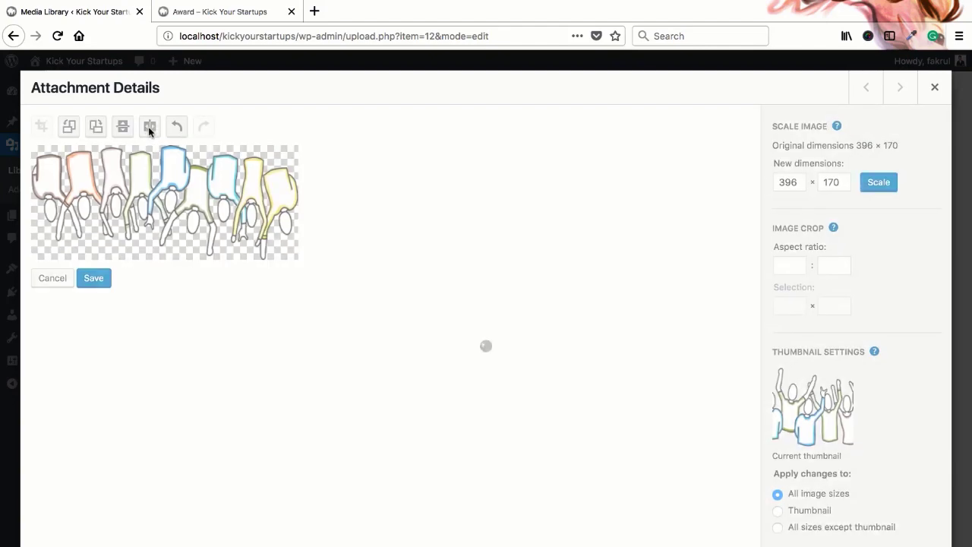
pyautogui.click(96, 130)
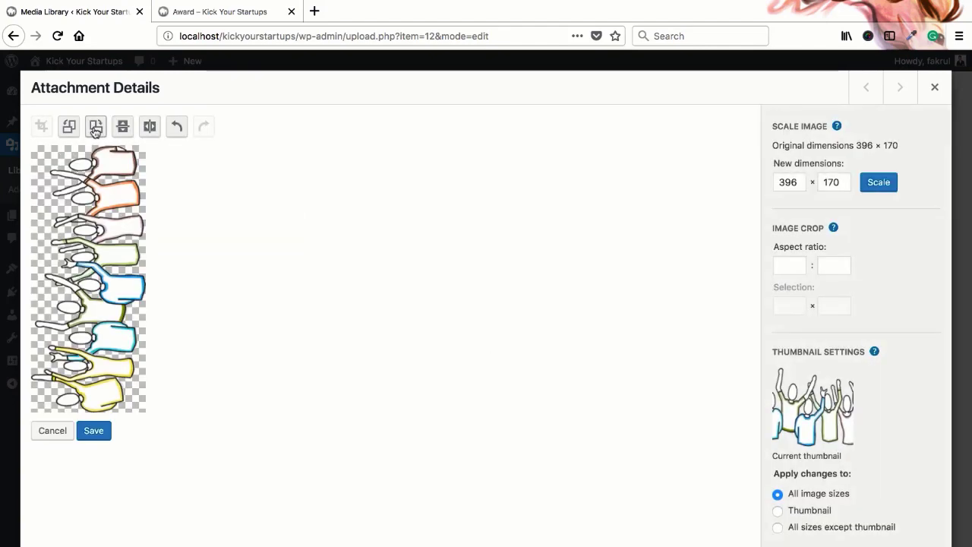
pyautogui.click(70, 129)
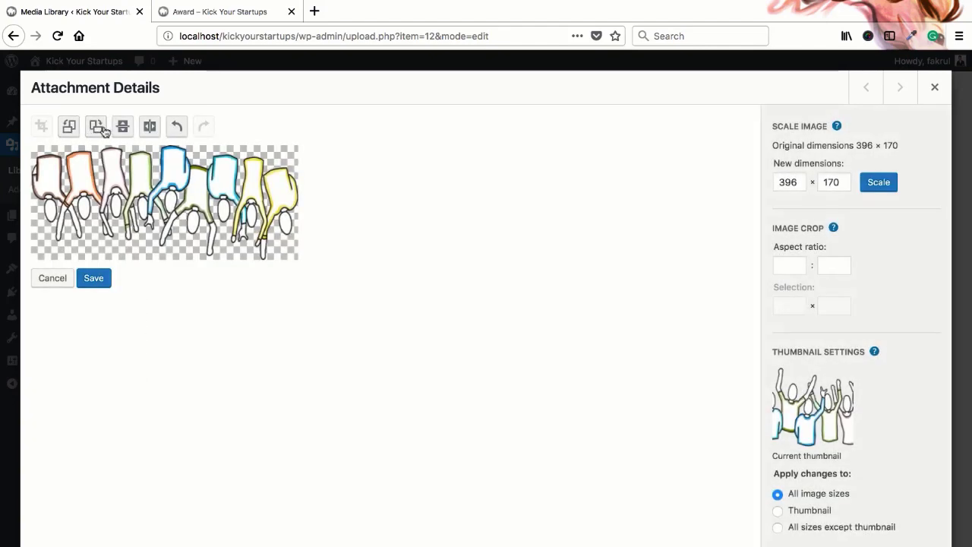
pyautogui.click(99, 130)
pyautogui.click(97, 130)
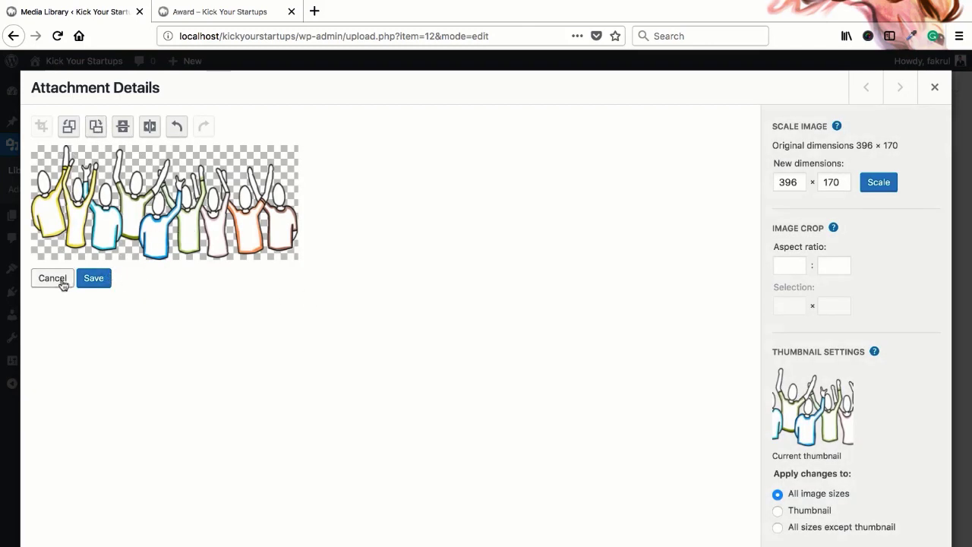
# Step: Check how the image appears on the Award category page, and close the image editor without saving
pyautogui.click(798, 184)
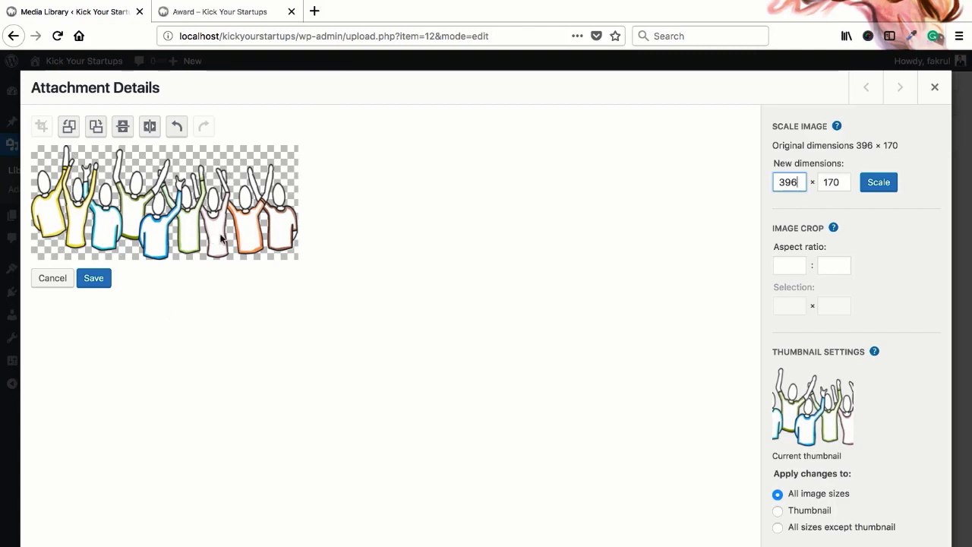
pyautogui.click(210, 12)
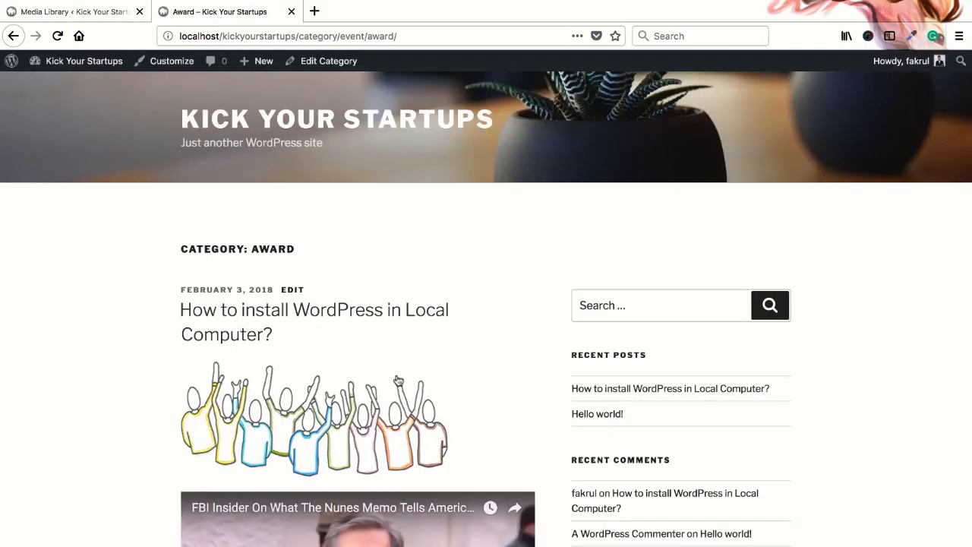
pyautogui.scroll(-2, 398, 379)
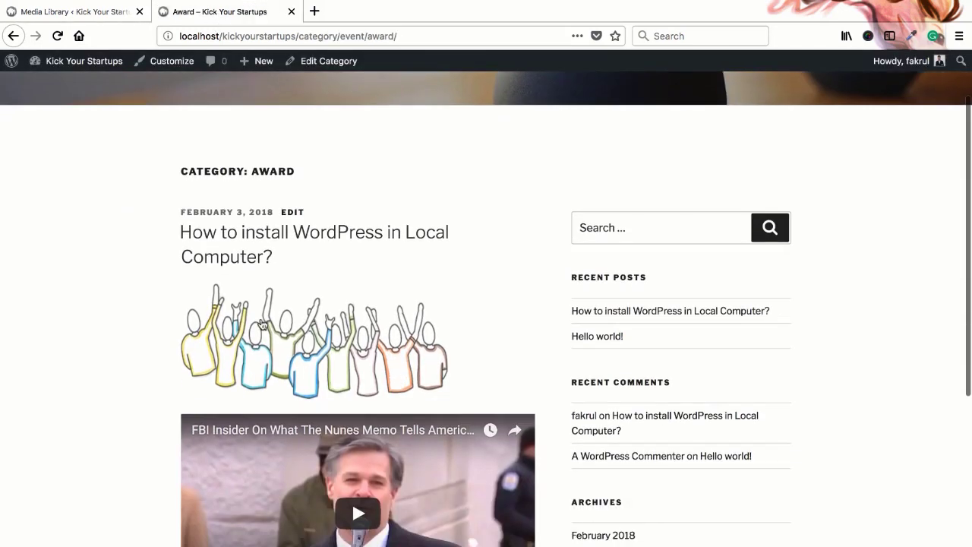
pyautogui.click(68, 14)
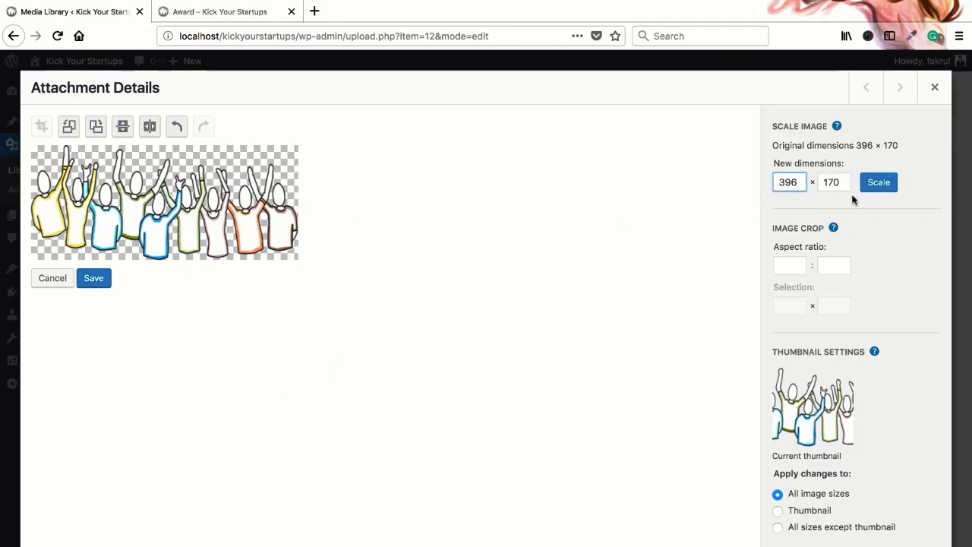
pyautogui.click(940, 97)
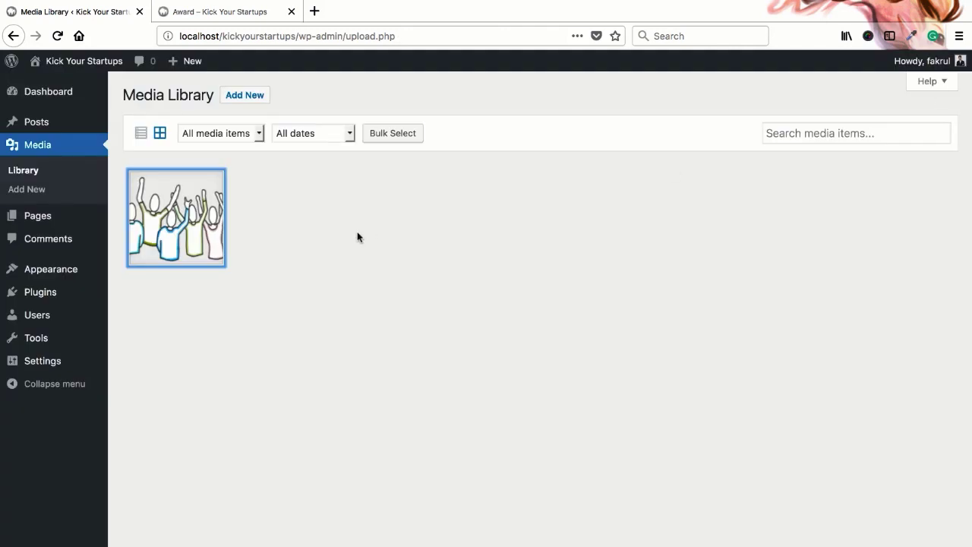
pyautogui.click(304, 262)
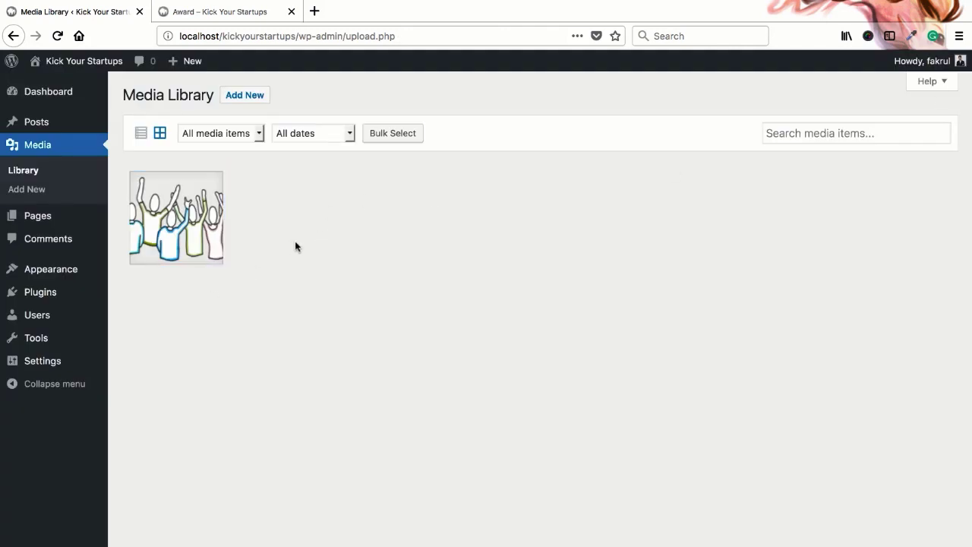
# Step: Upload carl_arm_out_hip.png from the People folder to the media library
pyautogui.click(244, 96)
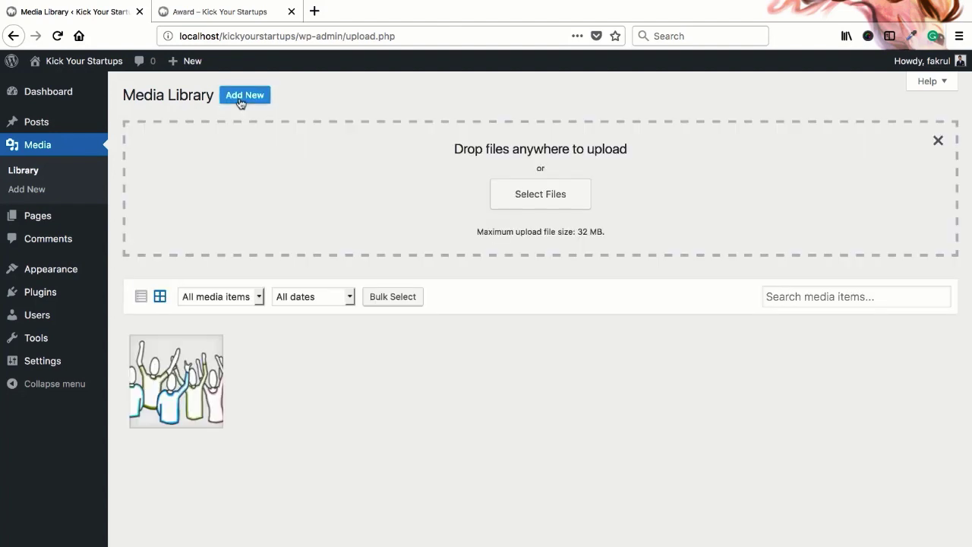
pyautogui.click(539, 199)
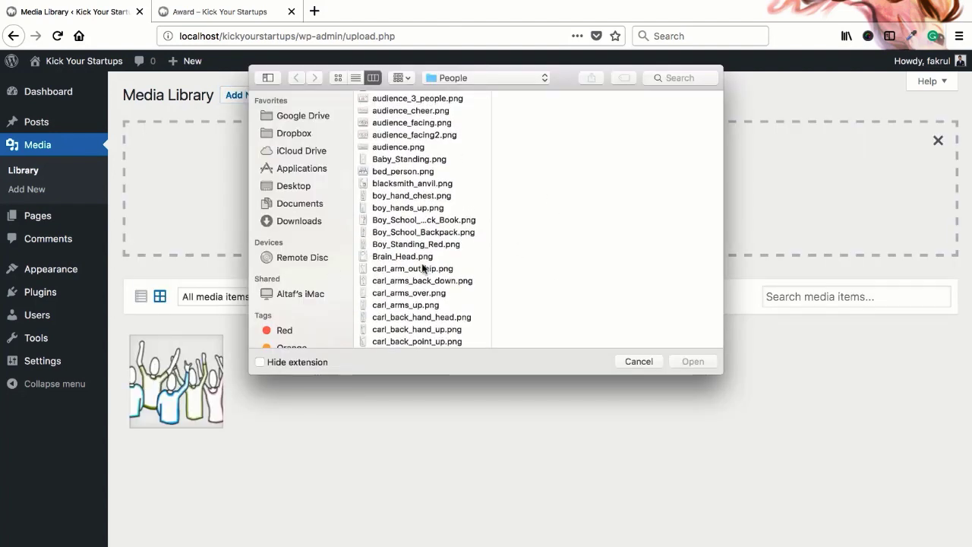
pyautogui.click(411, 271)
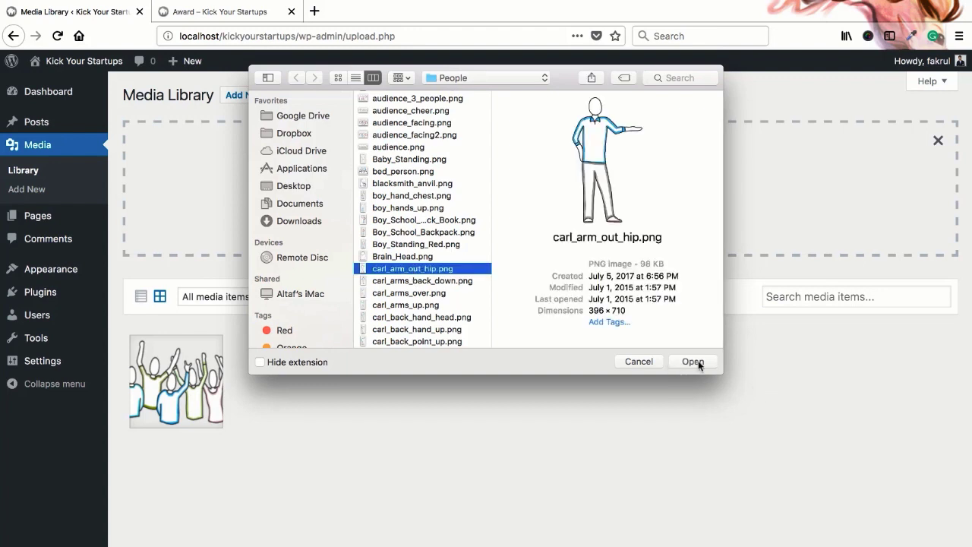
pyautogui.click(693, 362)
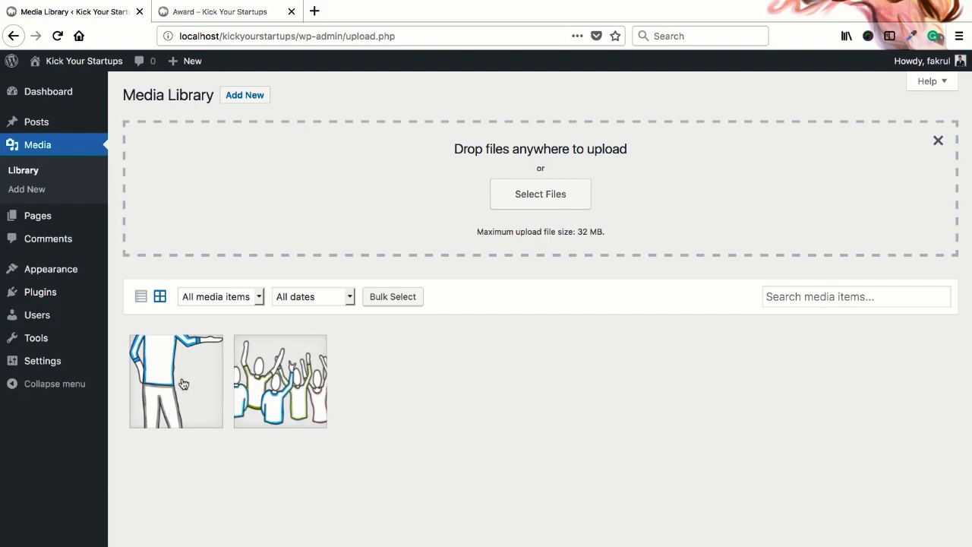
# Step: Open the post "How to install WordPress in Local Computer?" for editing and remove its featured image
pyautogui.click(51, 132)
pyautogui.click(162, 207)
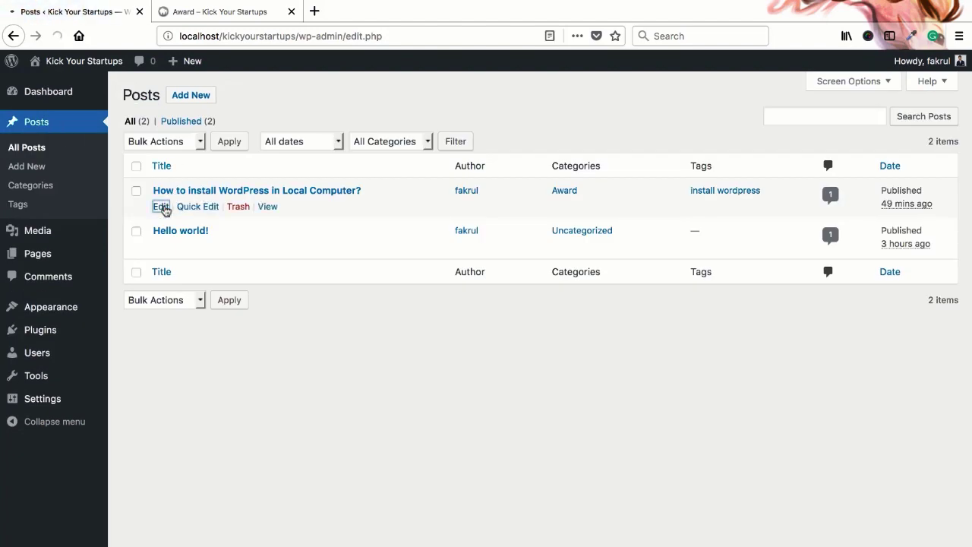
pyautogui.scroll(-10, 759, 409)
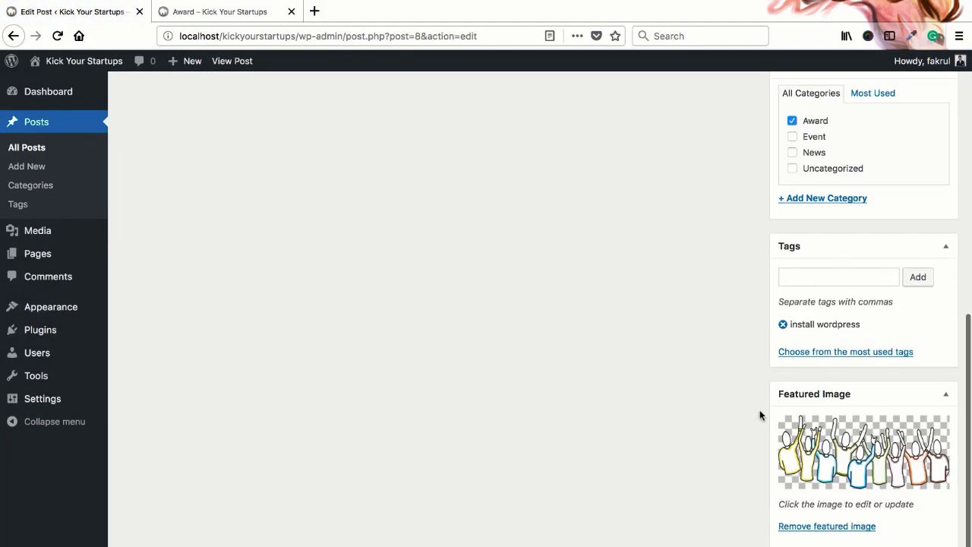
pyautogui.click(832, 529)
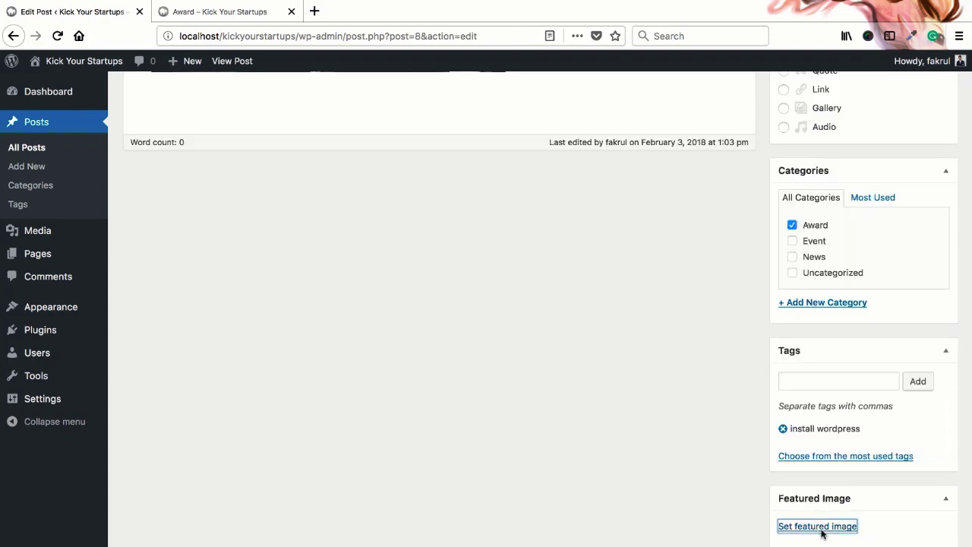
# Step: Try out audience_cheer and carl_arm_out_hip as choices for the post's featured image, ending on carl_arm_out_hip
pyautogui.click(821, 532)
pyautogui.click(60, 217)
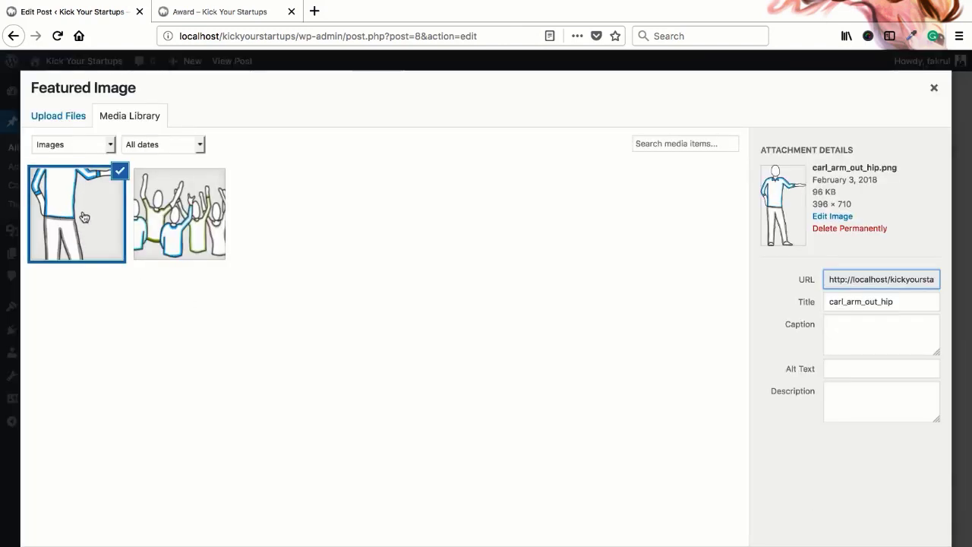
pyautogui.click(183, 208)
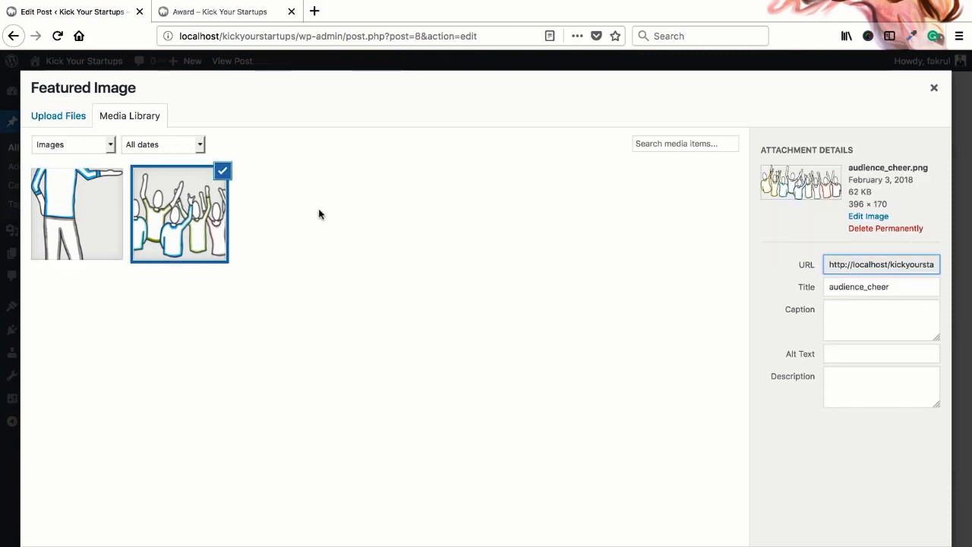
pyautogui.click(81, 203)
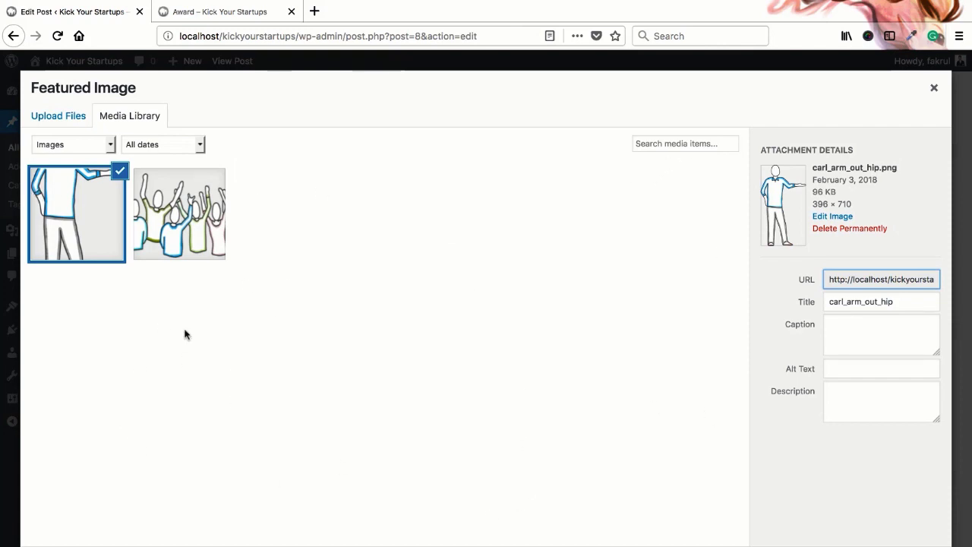
# Step: Search the featured image library for "carl", clear the search, and close the chooser without setting an image
pyautogui.click(702, 146)
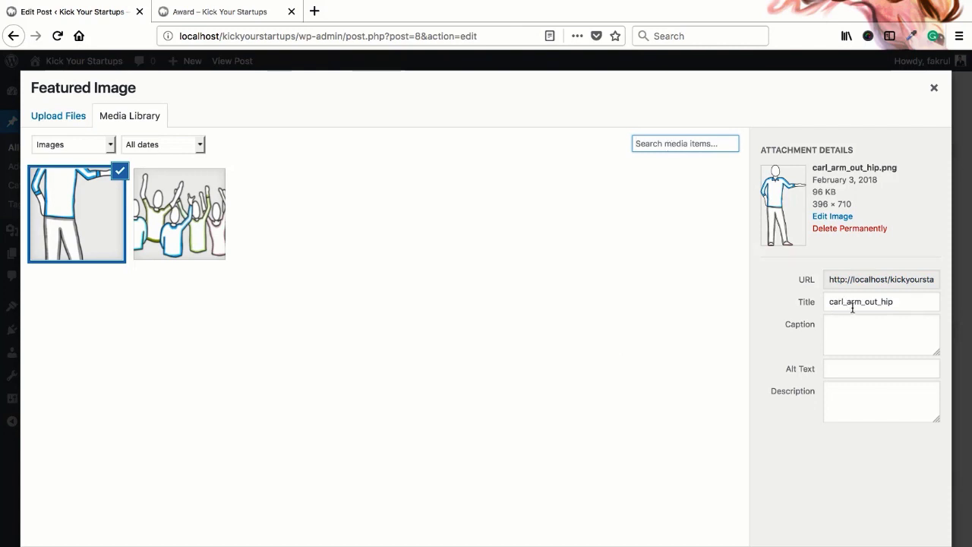
pyautogui.click(596, 275)
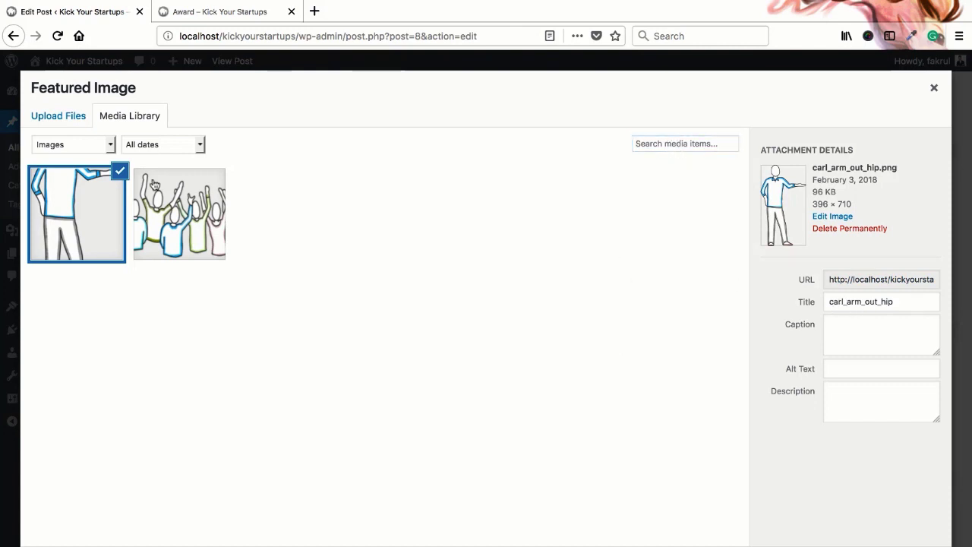
pyautogui.click(679, 144)
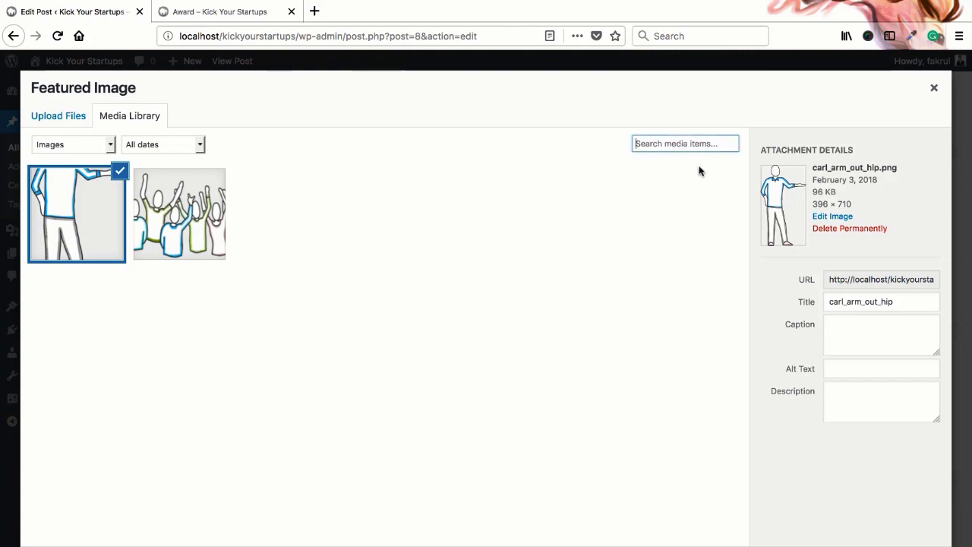
pyautogui.write('carl')
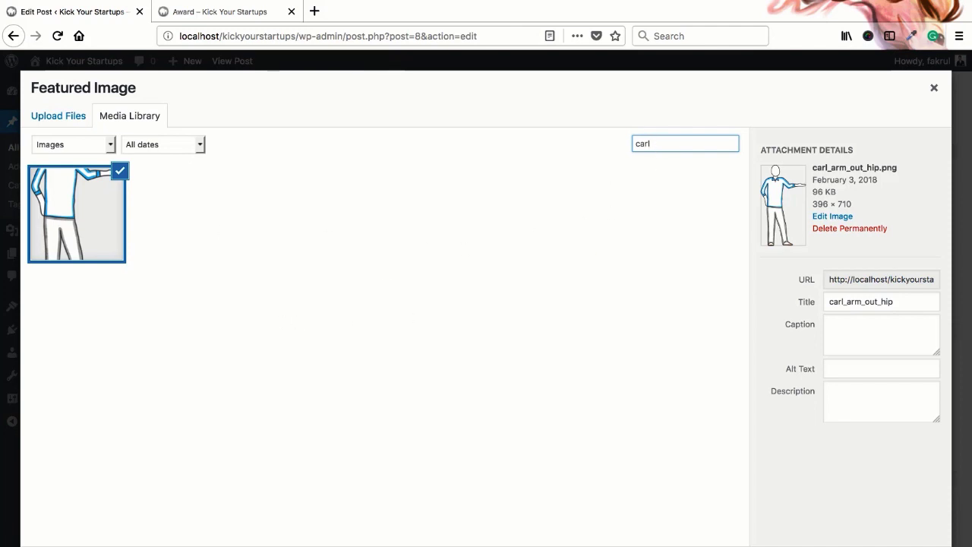
pyautogui.press('BackSpace')
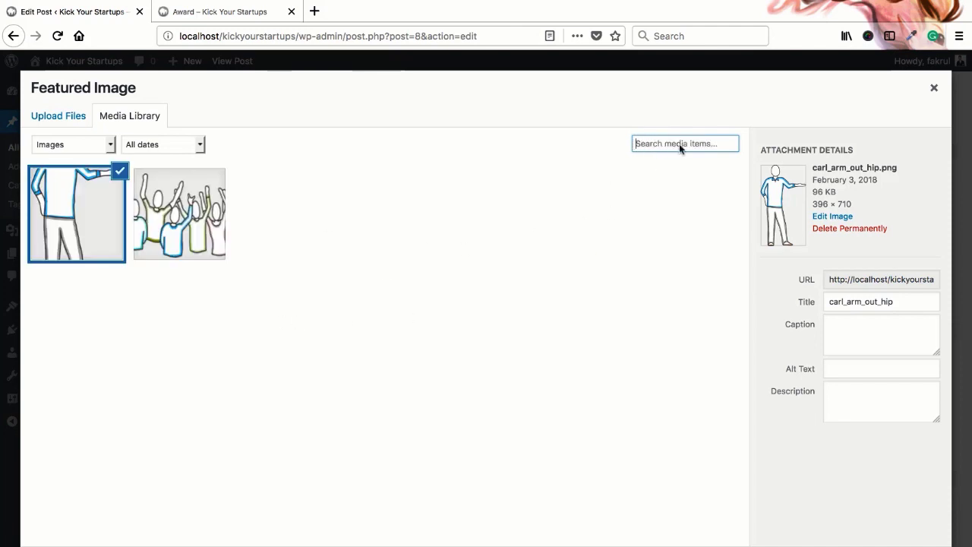
pyautogui.click(935, 90)
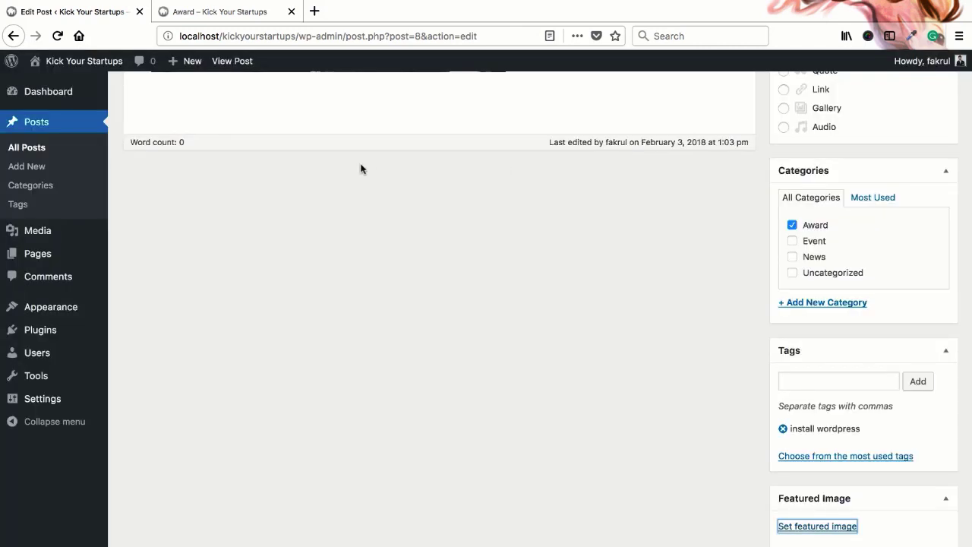
# Step: Return to the media library without updating the post, and bring up the page management options
pyautogui.click(44, 231)
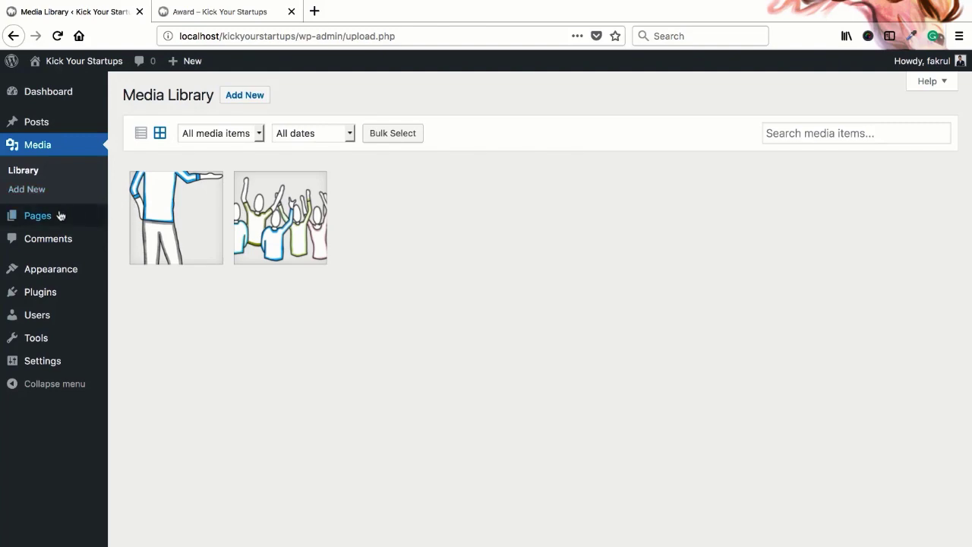
pyautogui.moveTo(35, 219)
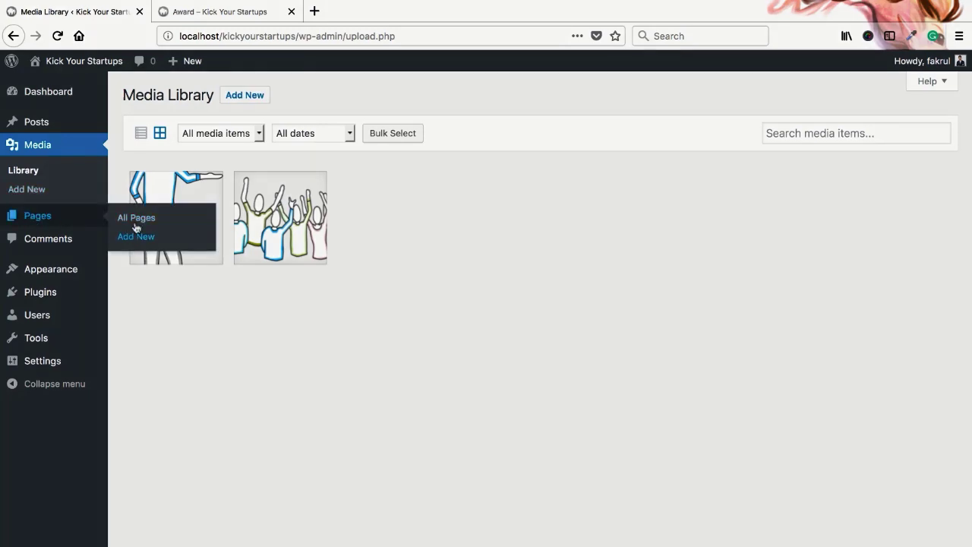